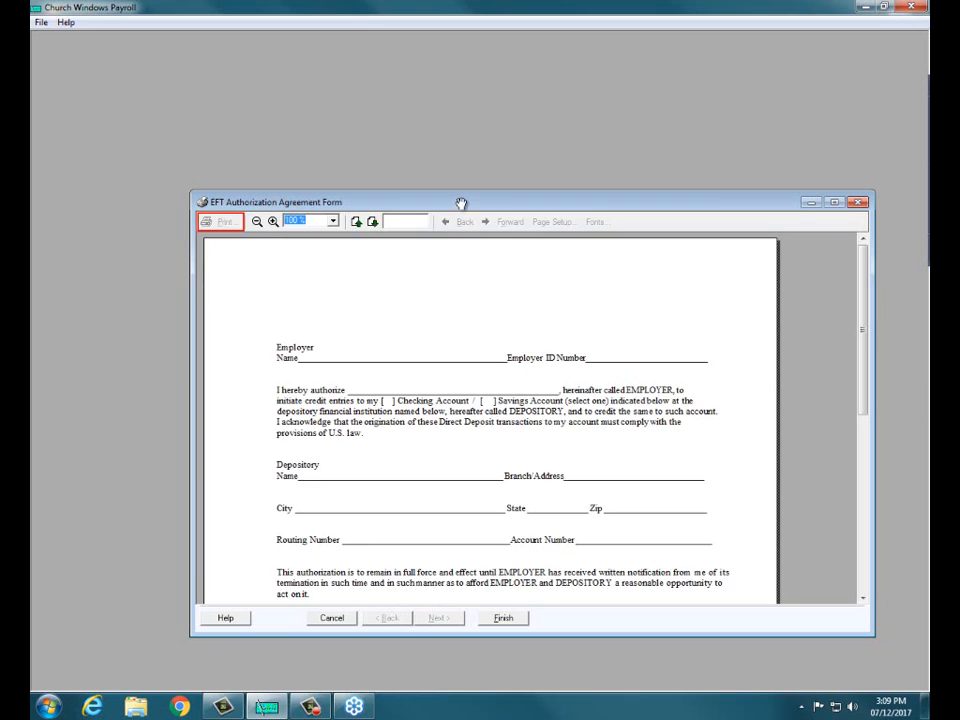
# Step: Maximize the EFT authorization agreement form, examine its employer, depository, account and employee fields, and close it
pyautogui.moveTo(461, 201); pyautogui.dragTo(427, 131)
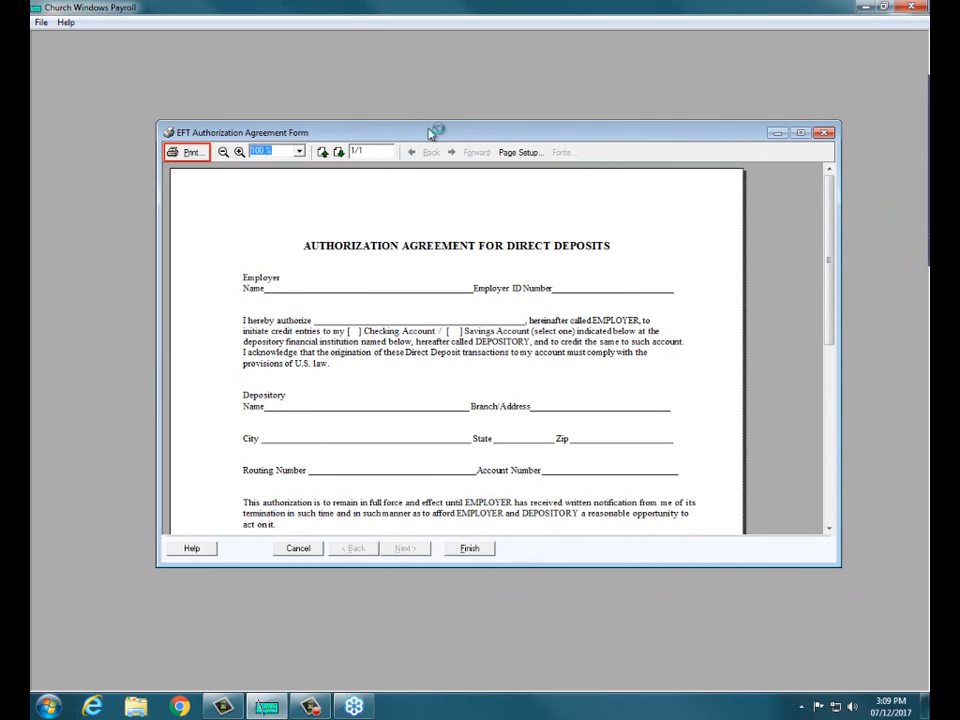
pyautogui.click(802, 133)
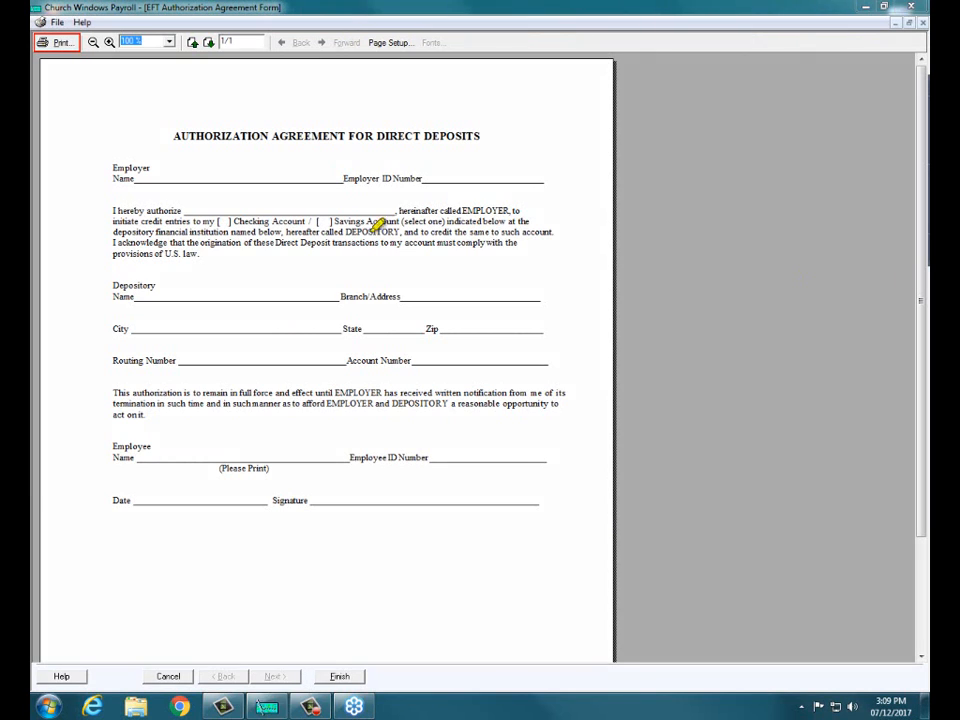
pyautogui.moveTo(137, 172); pyautogui.dragTo(337, 169)
pyautogui.moveTo(422, 170); pyautogui.dragTo(537, 157)
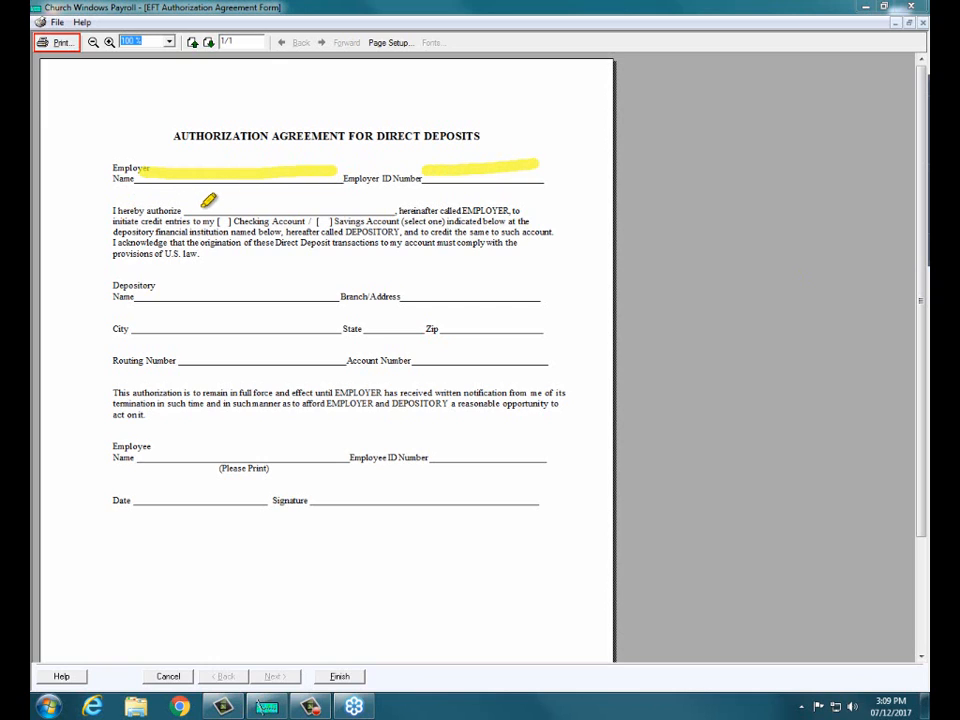
pyautogui.moveTo(205, 204); pyautogui.dragTo(389, 203)
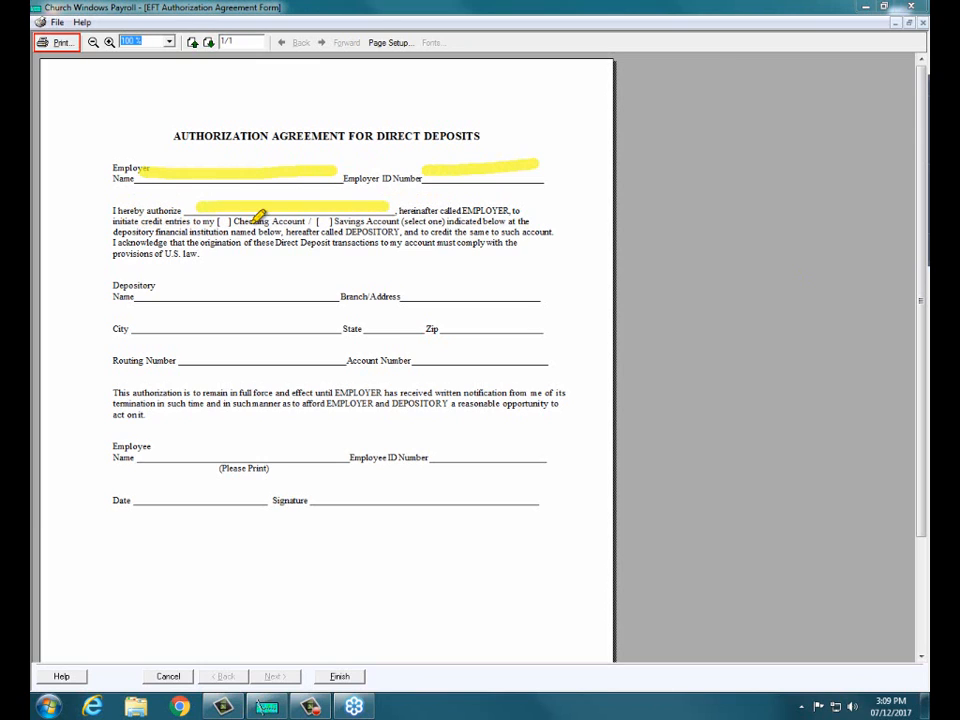
pyautogui.moveTo(218, 221); pyautogui.dragTo(230, 221)
pyautogui.moveTo(317, 222); pyautogui.dragTo(329, 222)
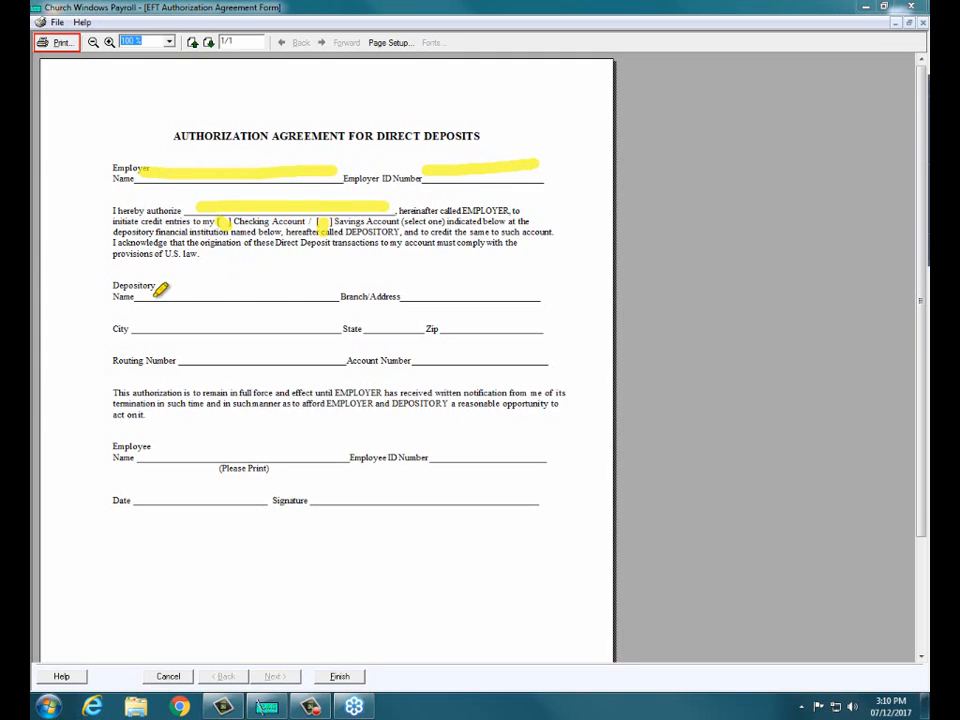
pyautogui.moveTo(157, 297); pyautogui.dragTo(463, 287)
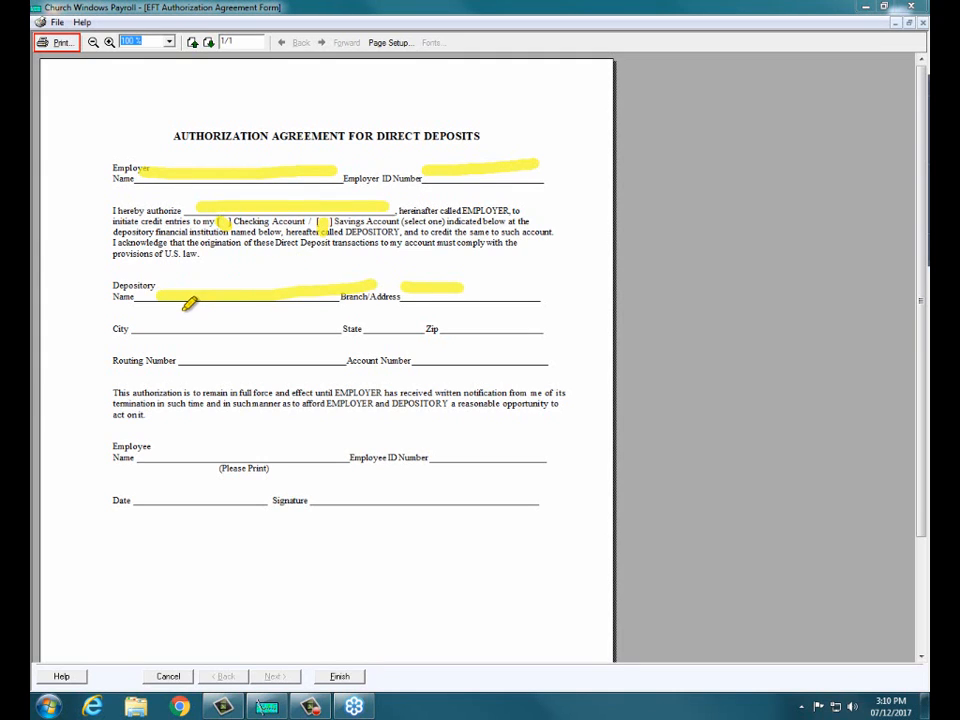
pyautogui.moveTo(183, 351); pyautogui.dragTo(276, 348)
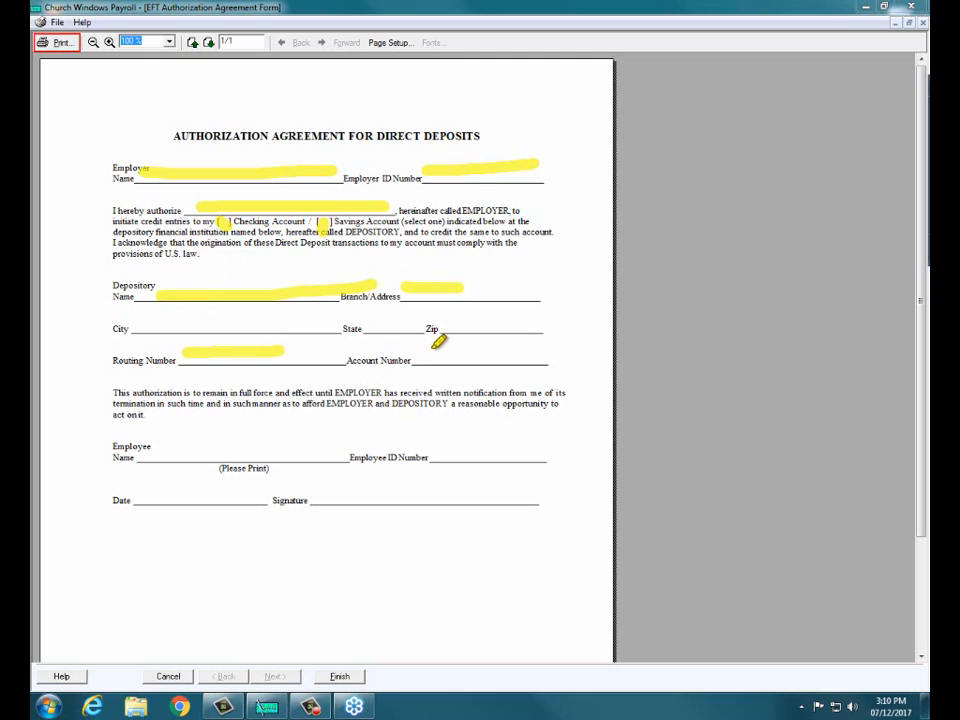
pyautogui.moveTo(428, 348); pyautogui.dragTo(538, 346)
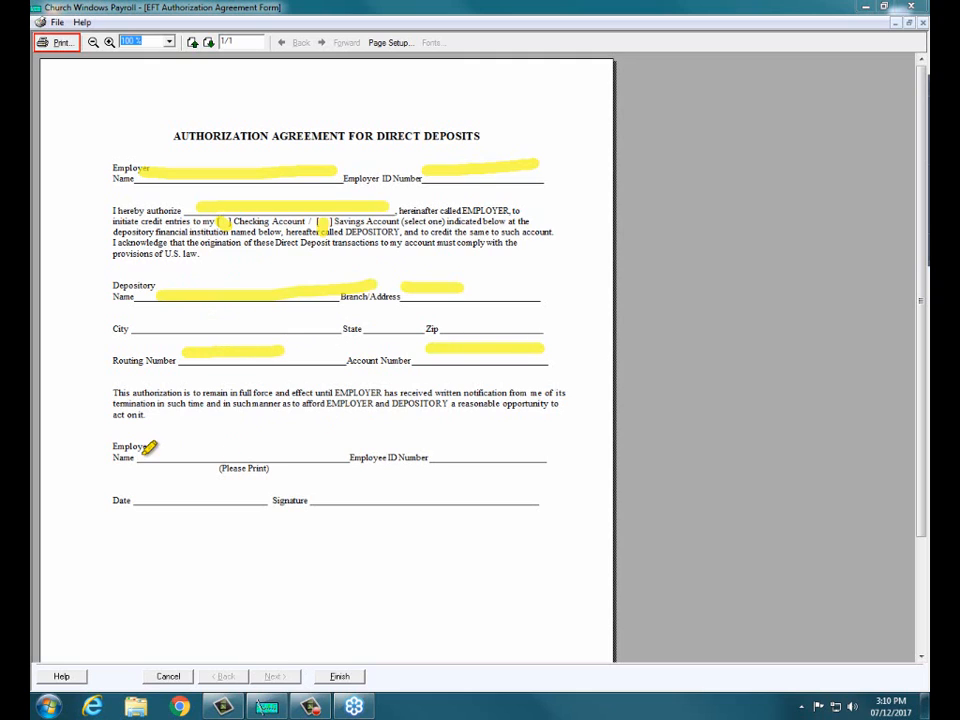
pyautogui.moveTo(150, 443); pyautogui.dragTo(298, 441)
pyautogui.moveTo(417, 442); pyautogui.dragTo(497, 441)
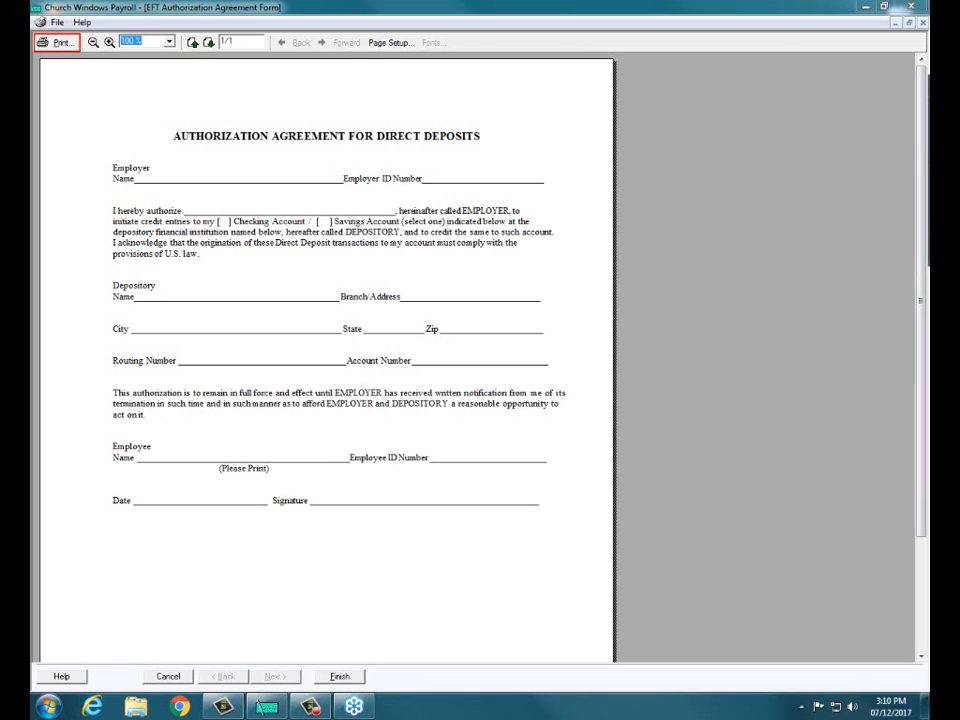
pyautogui.click(340, 677)
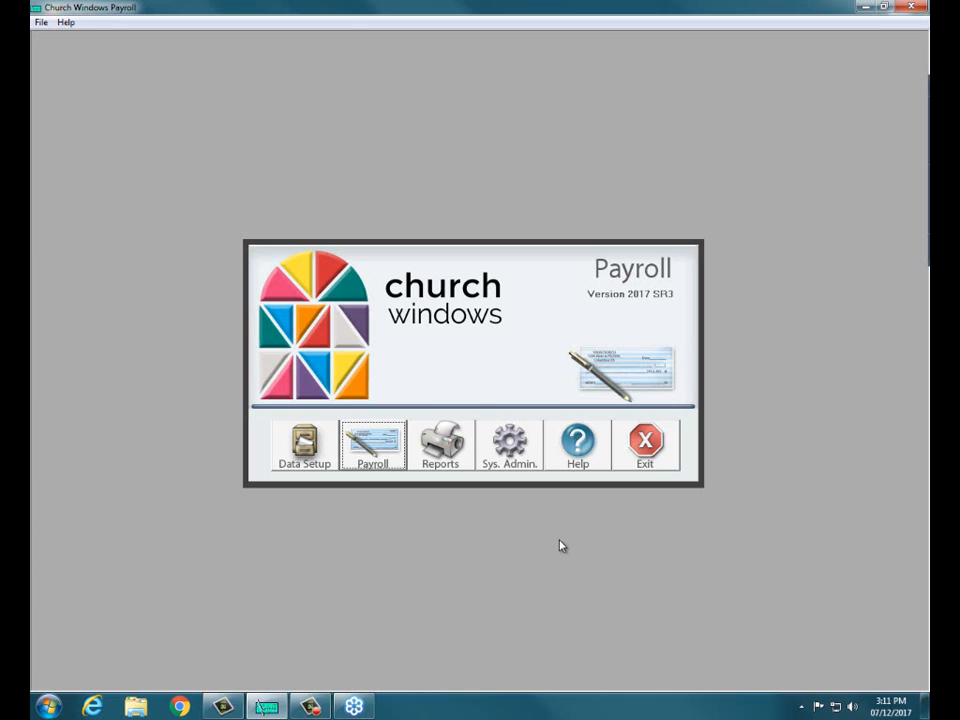
# Step: Examine the EFT/ACH information in the System Profile, including company identification, routing number, account number and bank name, and close it without changes
pyautogui.click(364, 461)
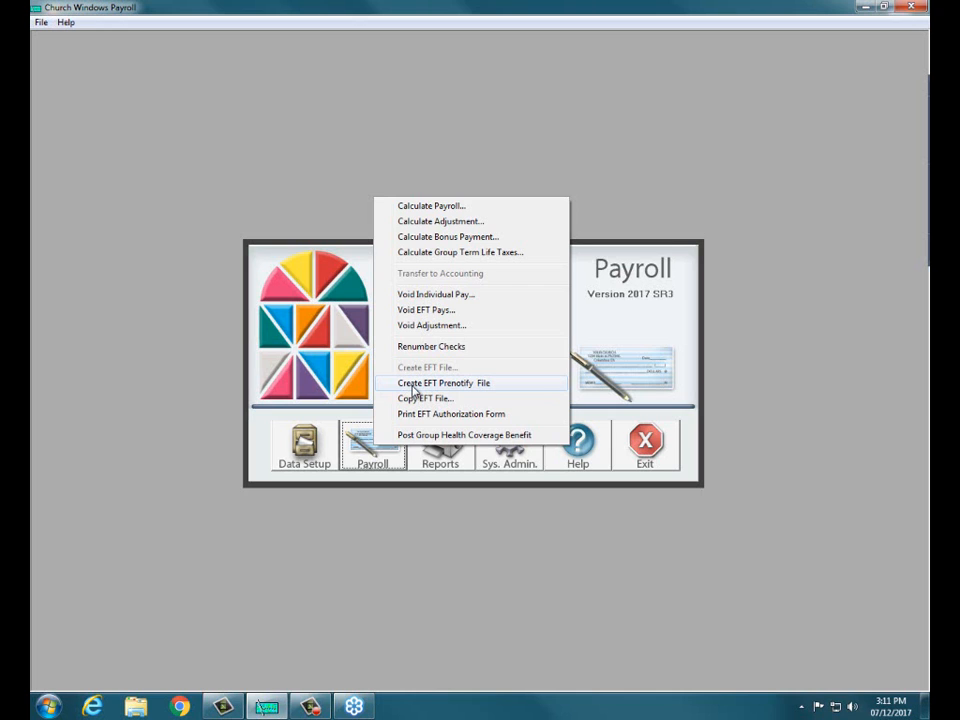
pyautogui.click(190, 234)
pyautogui.click(519, 430)
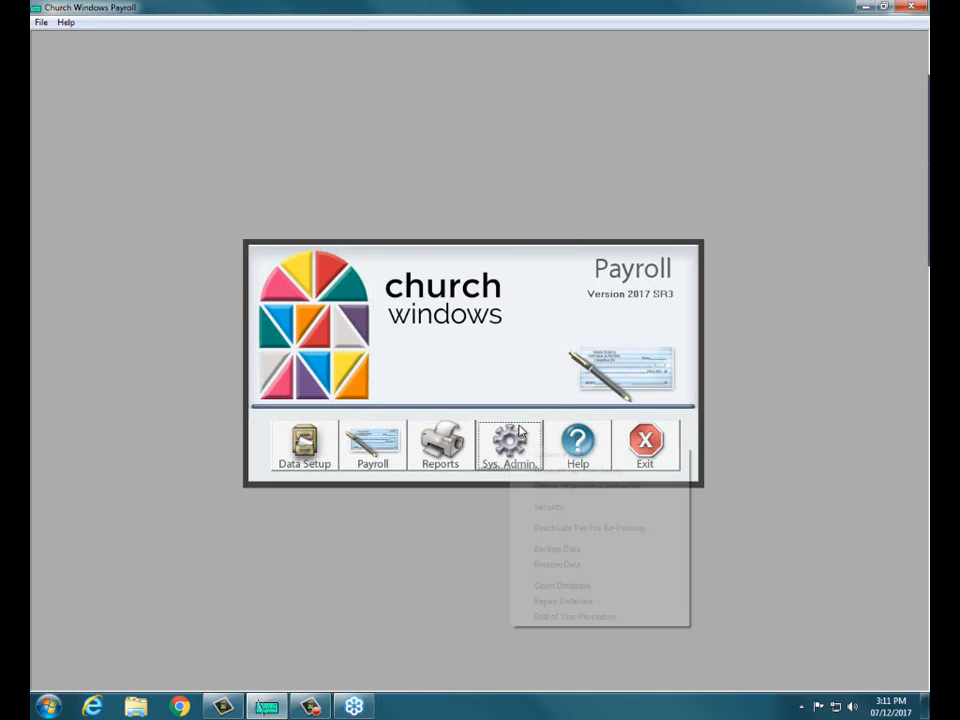
pyautogui.click(546, 455)
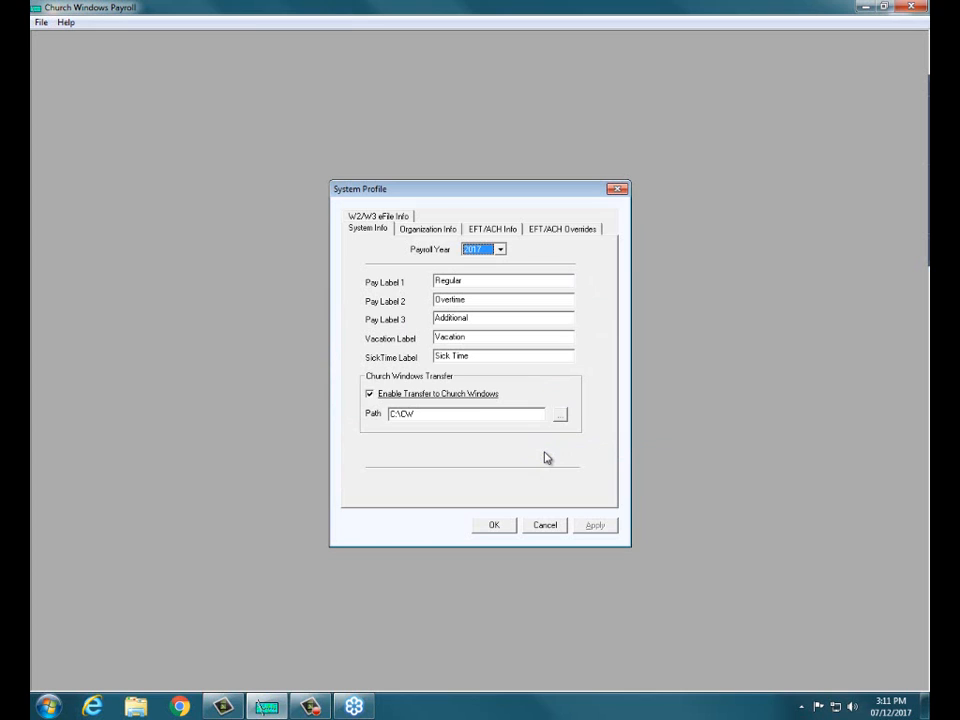
pyautogui.click(492, 229)
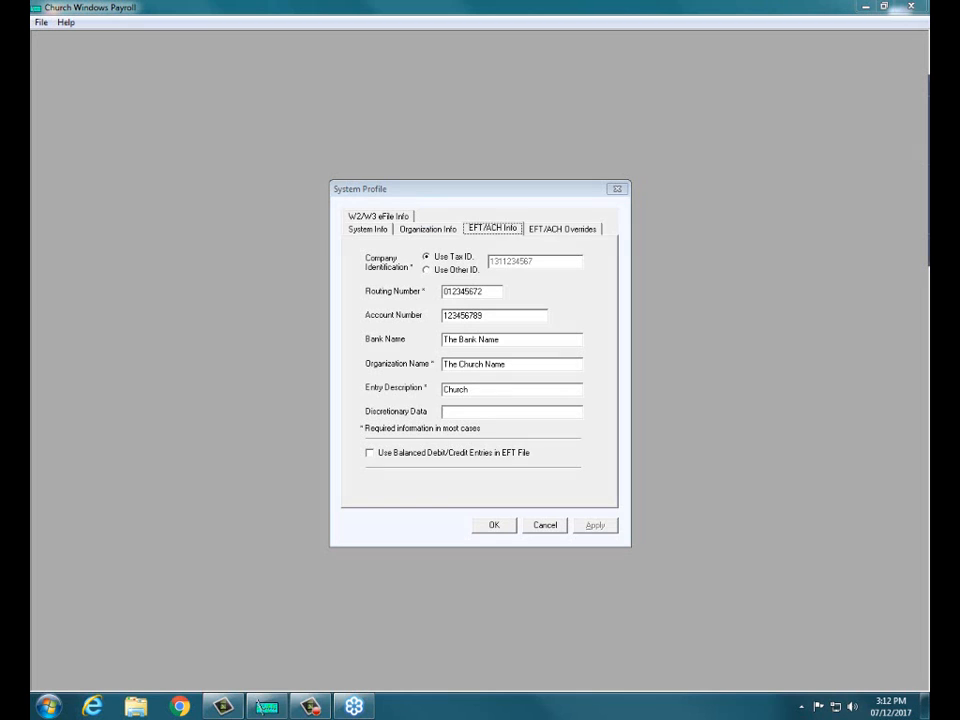
pyautogui.moveTo(465, 229); pyautogui.dragTo(502, 229)
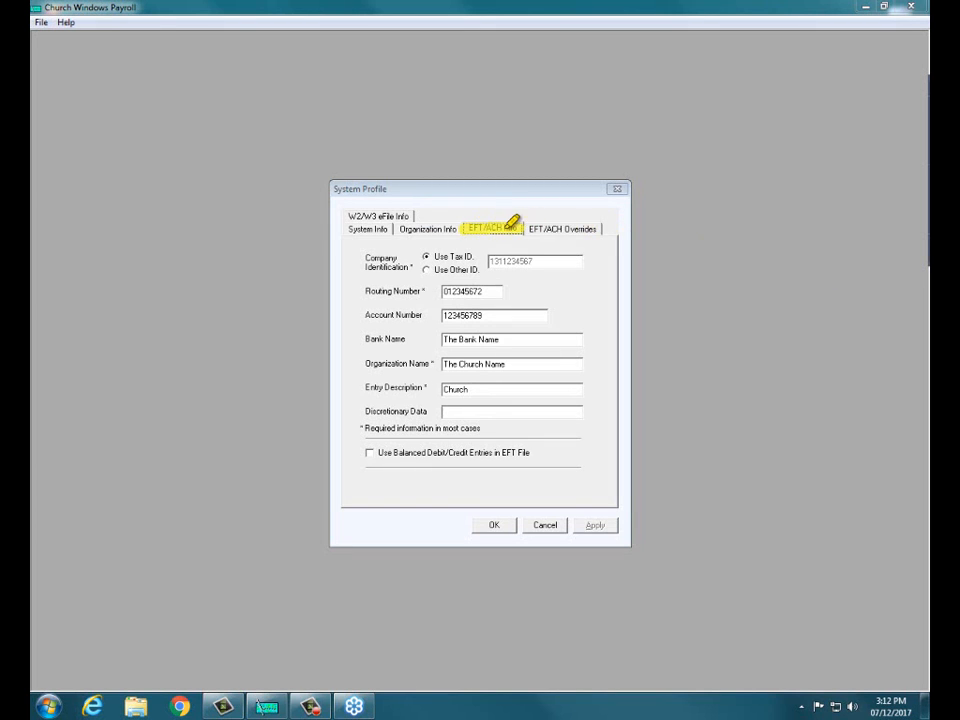
pyautogui.moveTo(358, 264); pyautogui.dragTo(466, 258)
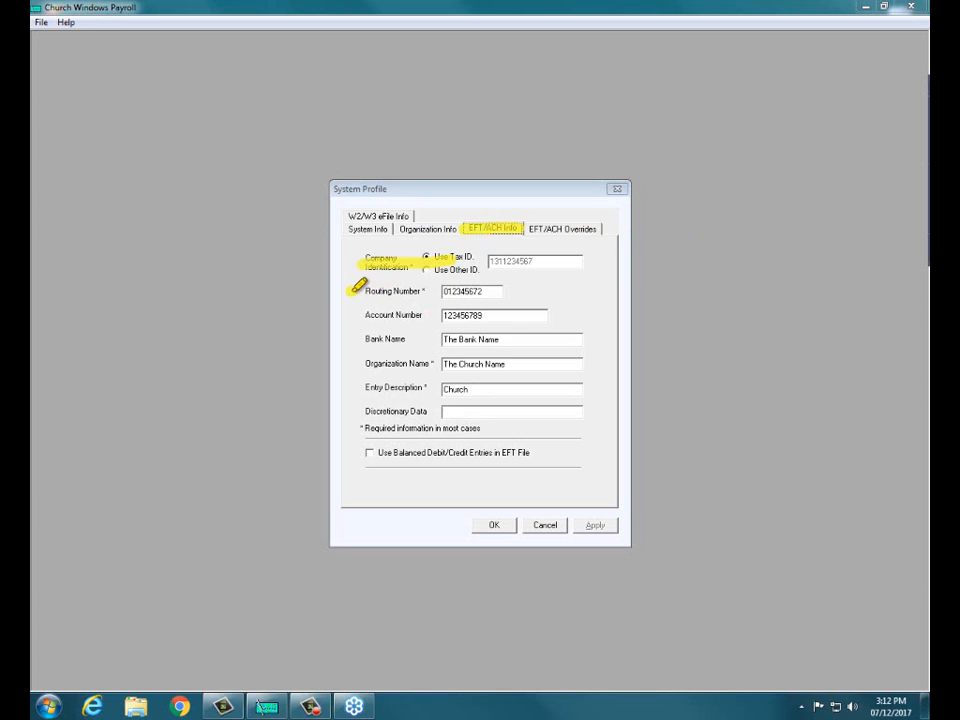
pyautogui.moveTo(350, 290); pyautogui.dragTo(403, 290)
pyautogui.moveTo(484, 262); pyautogui.dragTo(590, 262)
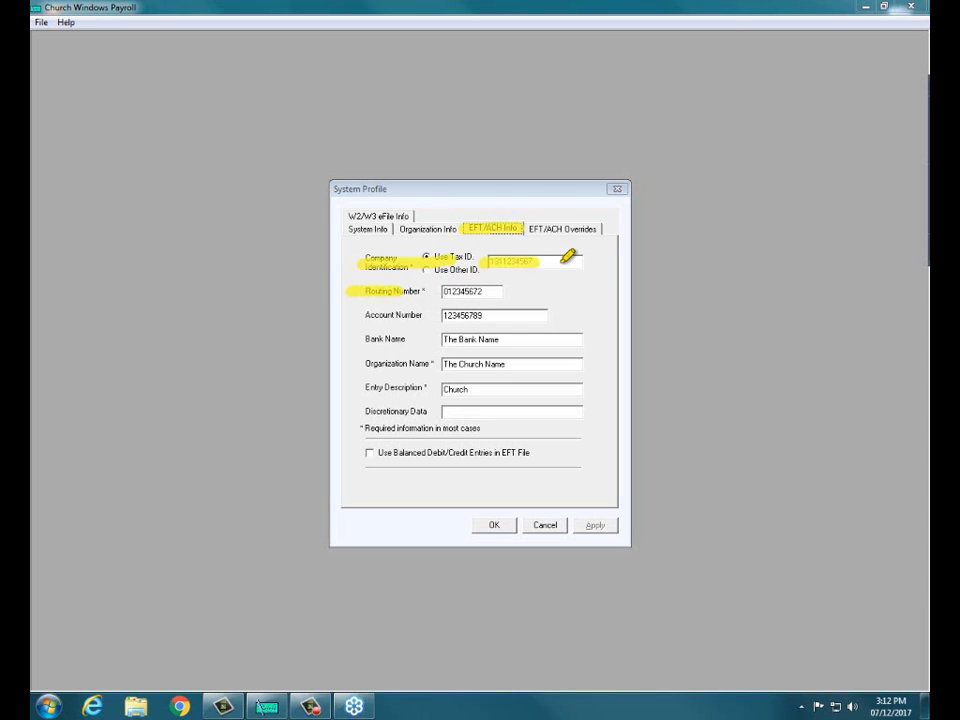
pyautogui.moveTo(370, 290); pyautogui.dragTo(425, 290)
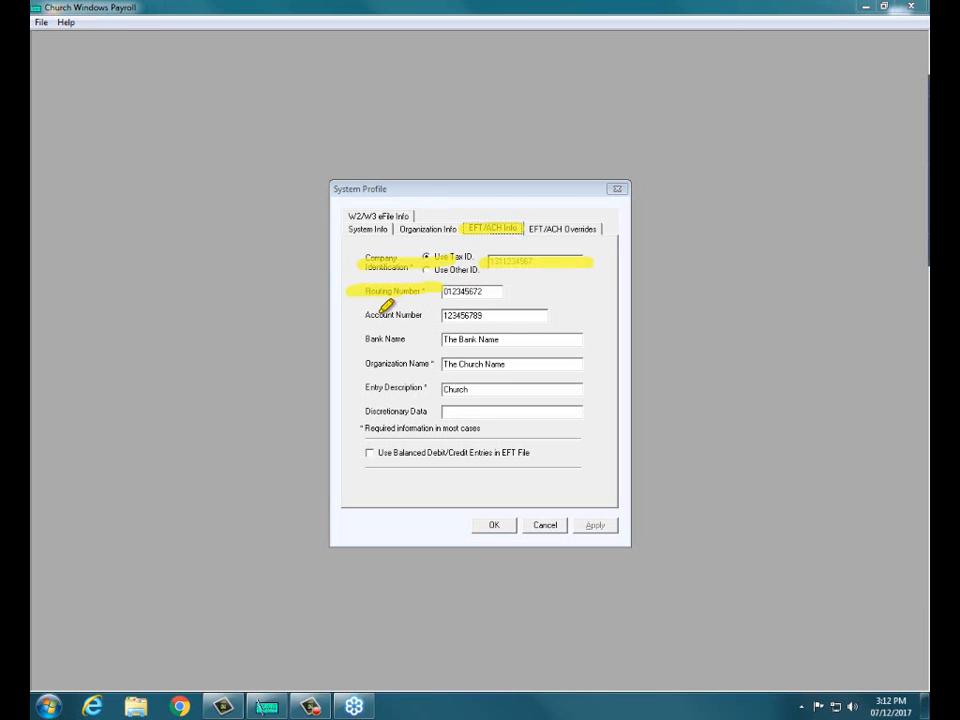
pyautogui.moveTo(366, 314); pyautogui.dragTo(472, 314)
pyautogui.moveTo(356, 340); pyautogui.dragTo(412, 338)
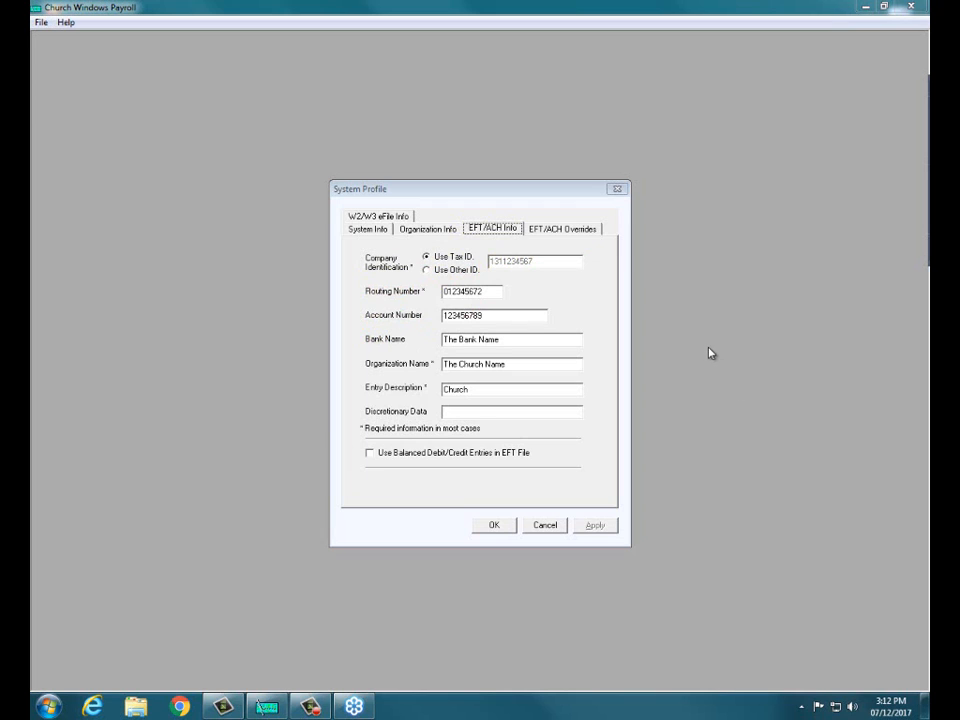
pyautogui.click(545, 525)
# Step: Start an EFT prenotification file with settlement date 07/14/2017 for all employees electing direct deposit, covering all pay types, pay periods and departments
pyautogui.click(375, 455)
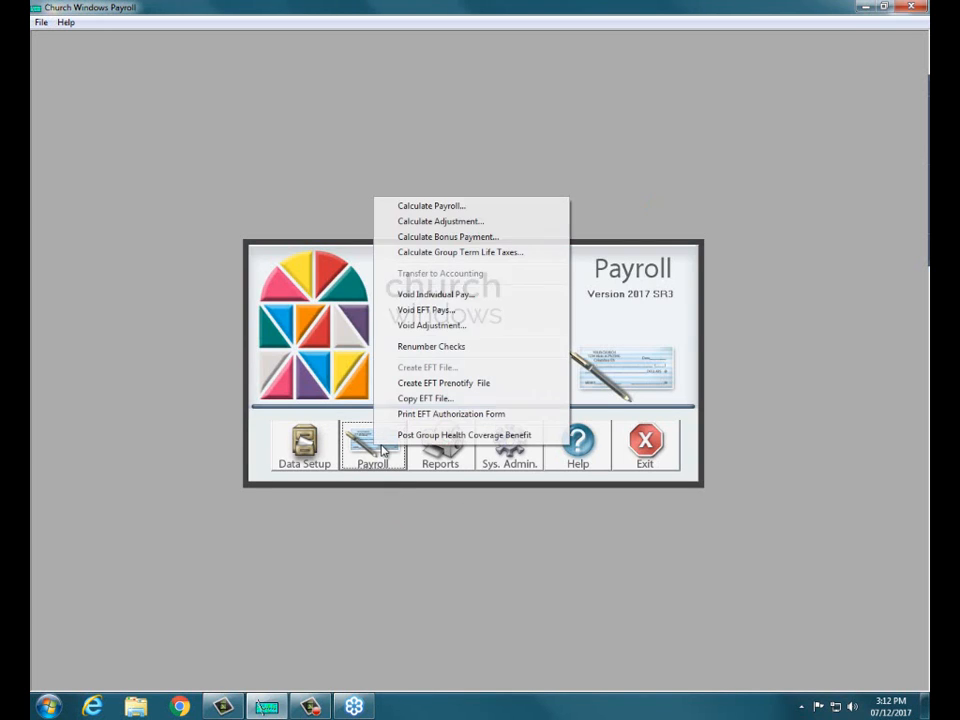
pyautogui.click(409, 385)
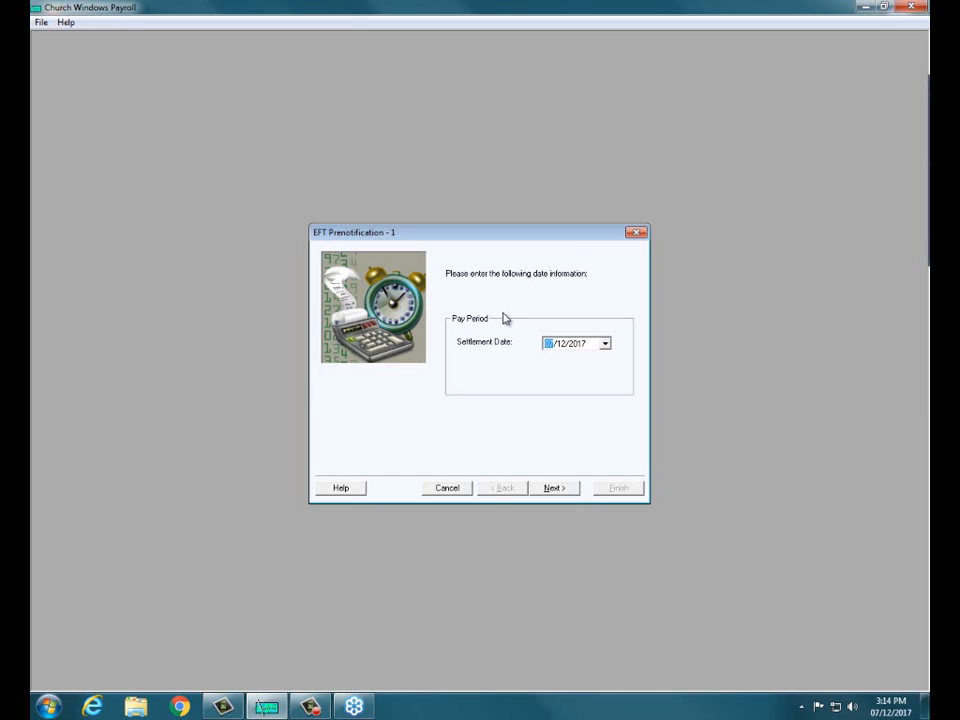
pyautogui.click(605, 344)
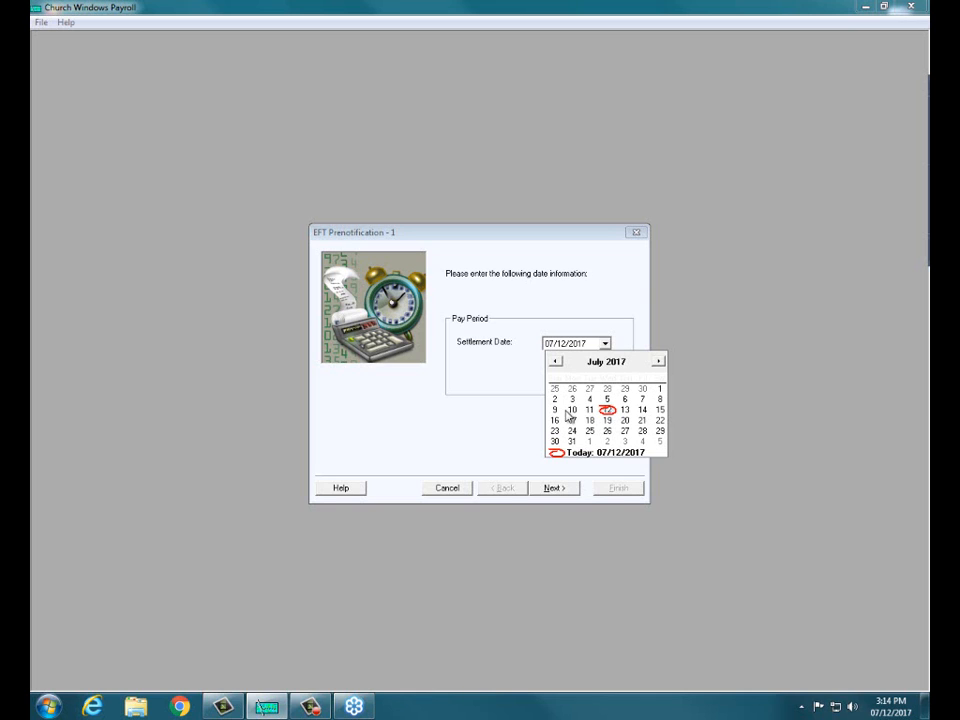
pyautogui.click(645, 412)
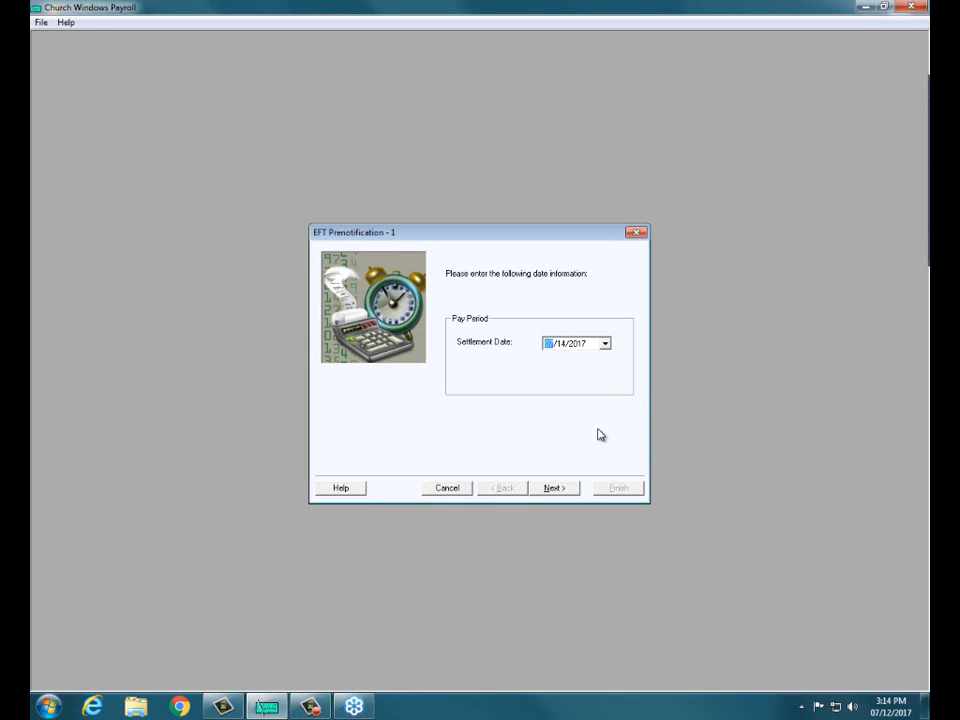
pyautogui.click(549, 490)
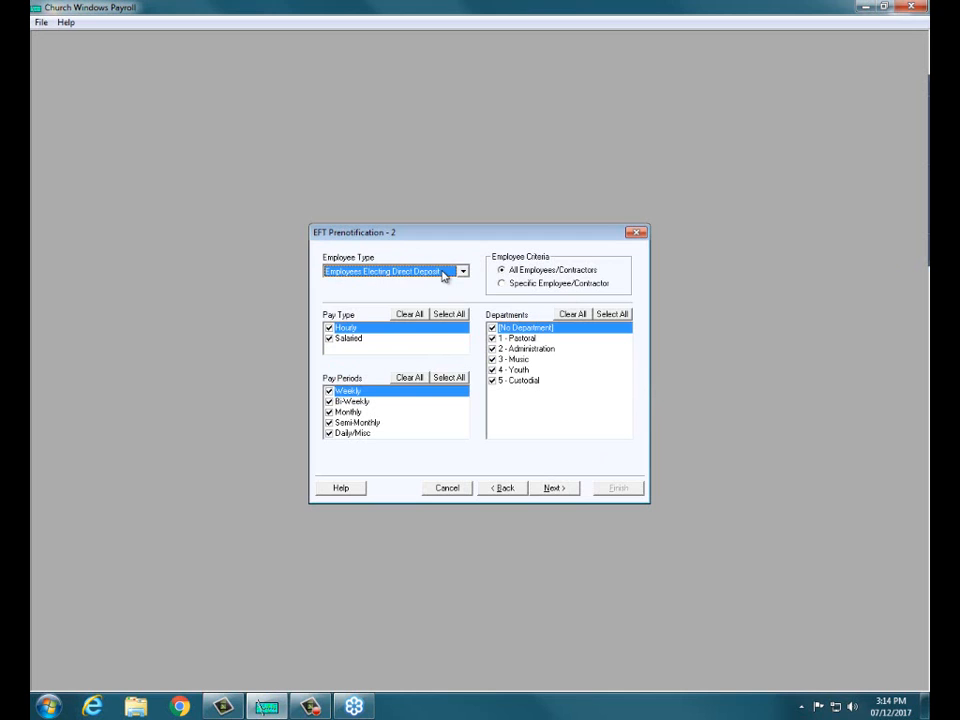
pyautogui.click(549, 488)
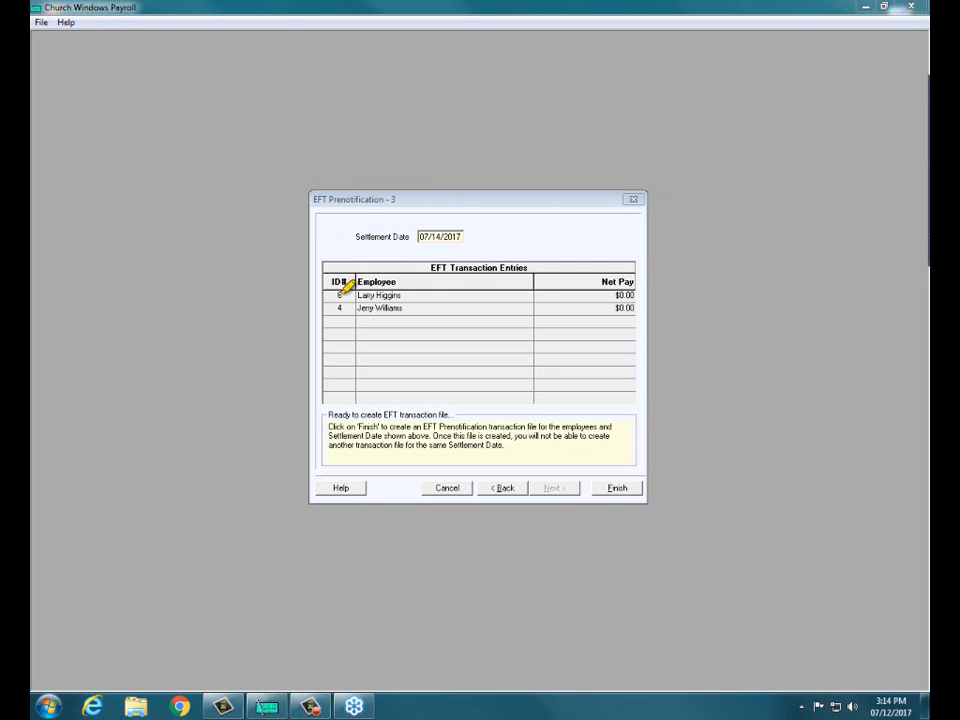
# Step: Check the employees and net pay in the EFT transaction entries and create the prenotification file
pyautogui.moveTo(333, 295); pyautogui.dragTo(420, 296)
pyautogui.moveTo(352, 308); pyautogui.dragTo(428, 307)
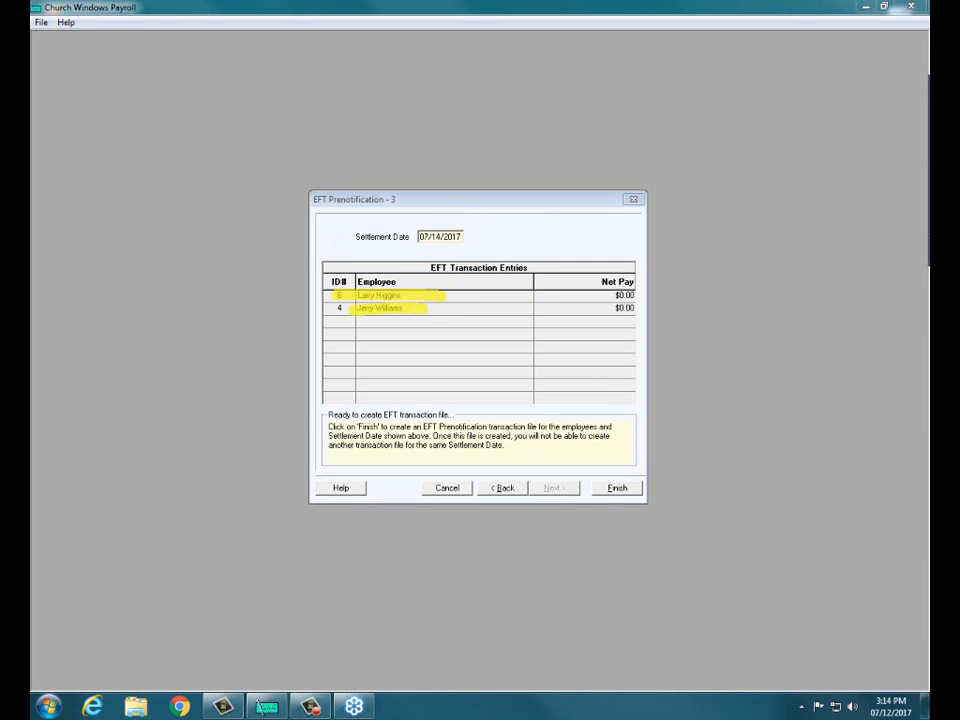
pyautogui.moveTo(578, 294); pyautogui.dragTo(634, 295)
pyautogui.moveTo(578, 308); pyautogui.dragTo(634, 308)
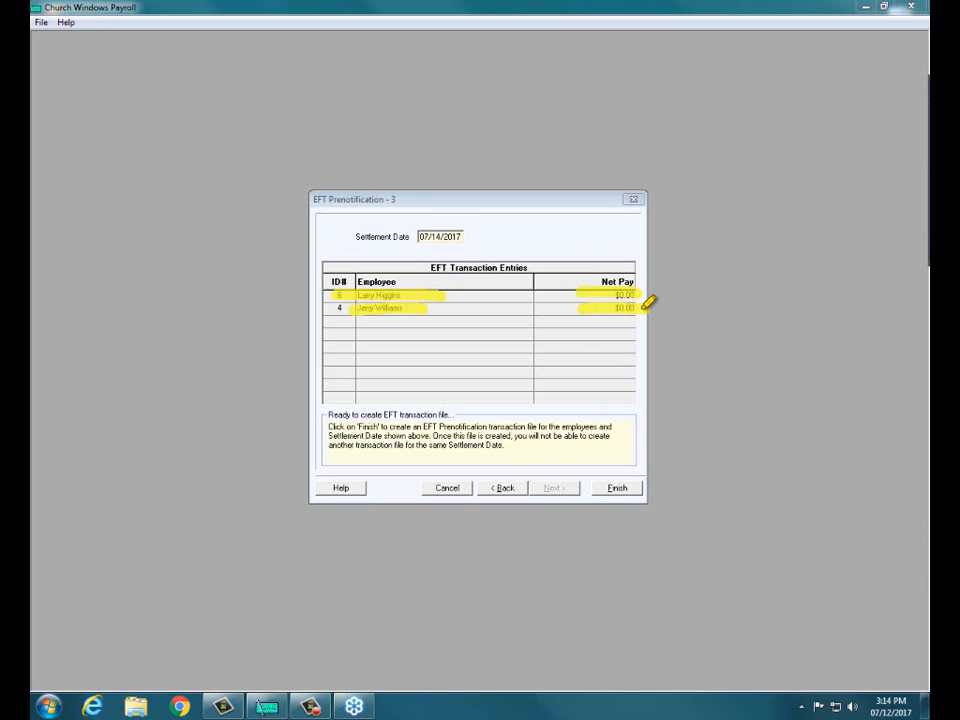
pyautogui.moveTo(322, 414); pyautogui.dragTo(456, 408)
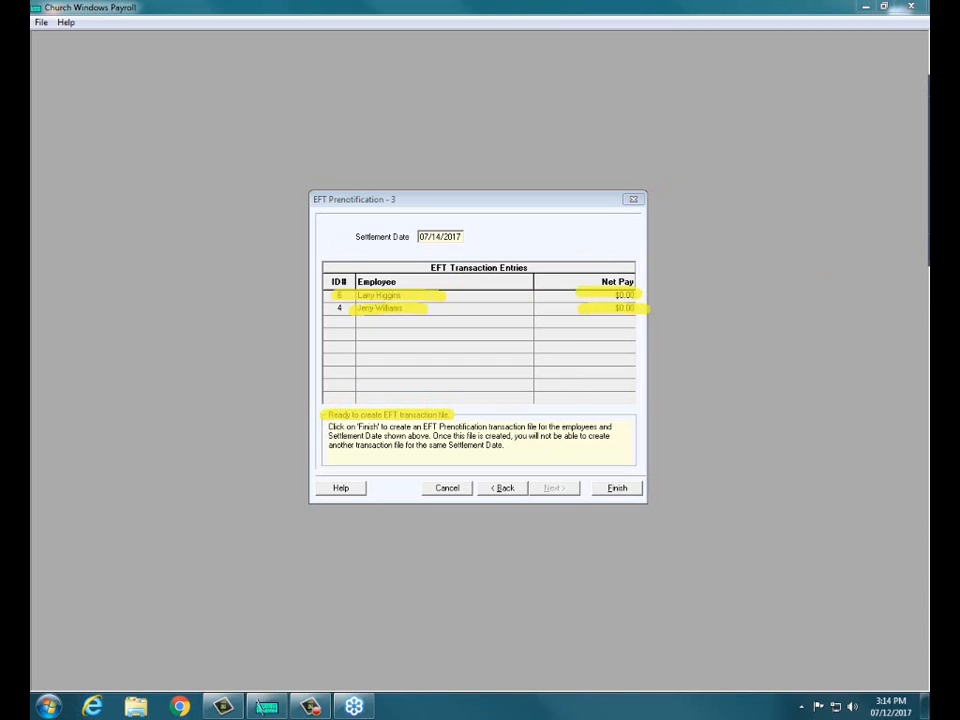
pyautogui.press('Escape')
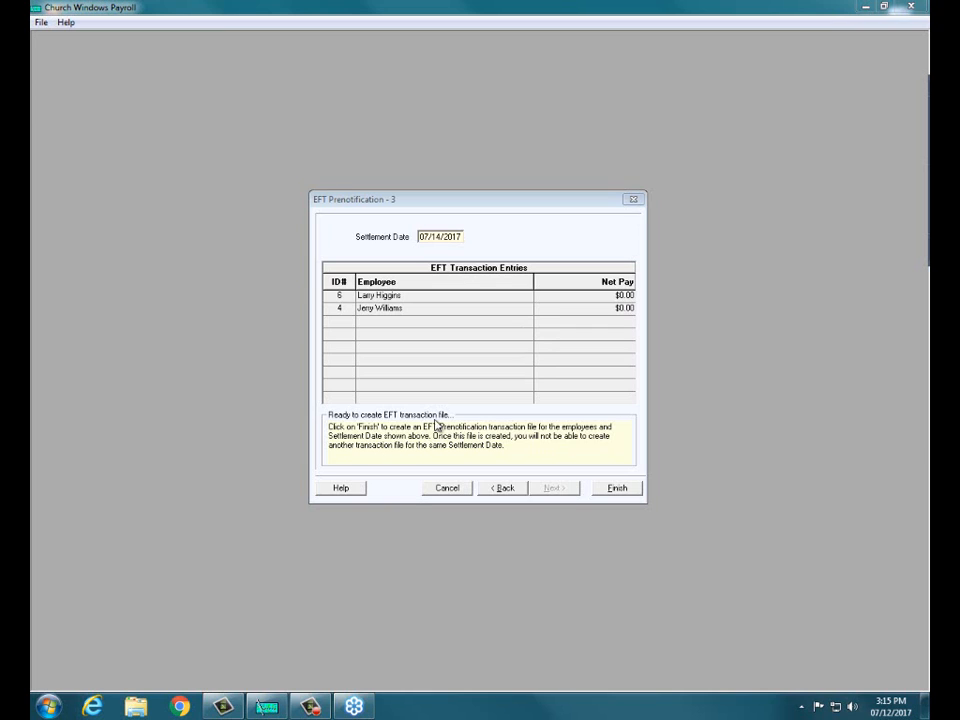
pyautogui.click(617, 495)
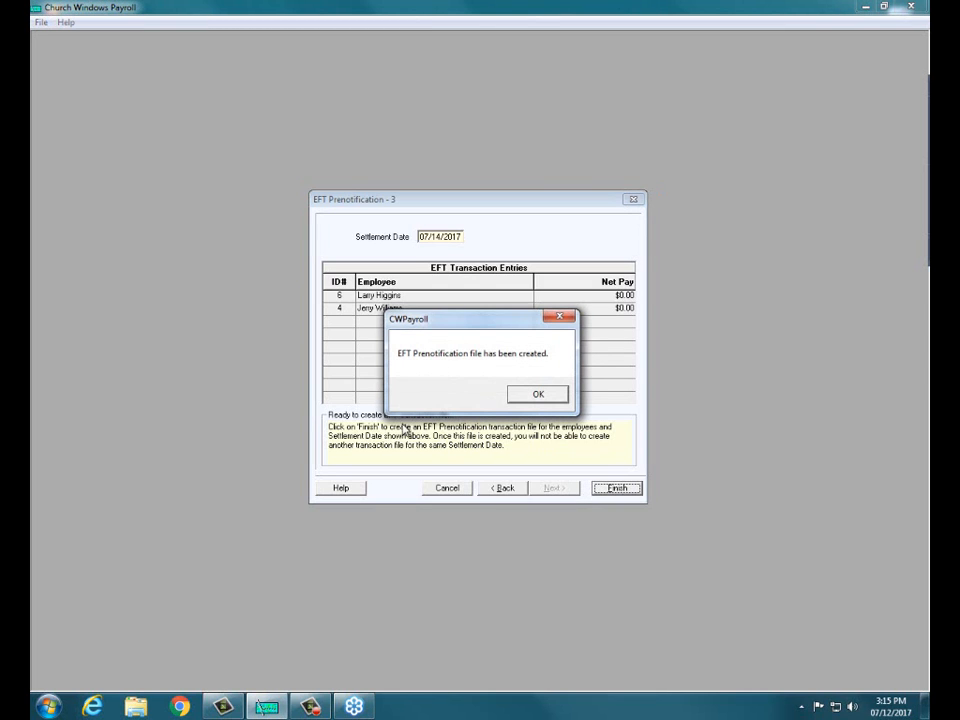
pyautogui.click(523, 396)
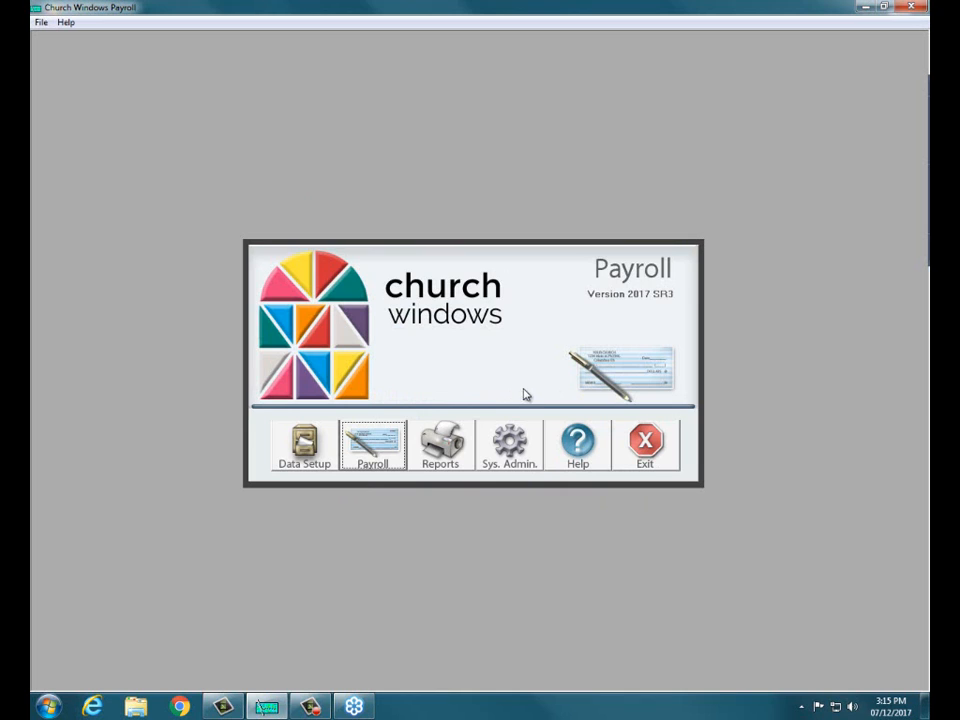
# Step: Copy the EFT file with settlement date Jul 14, 2017 to the Desktop
pyautogui.click(376, 448)
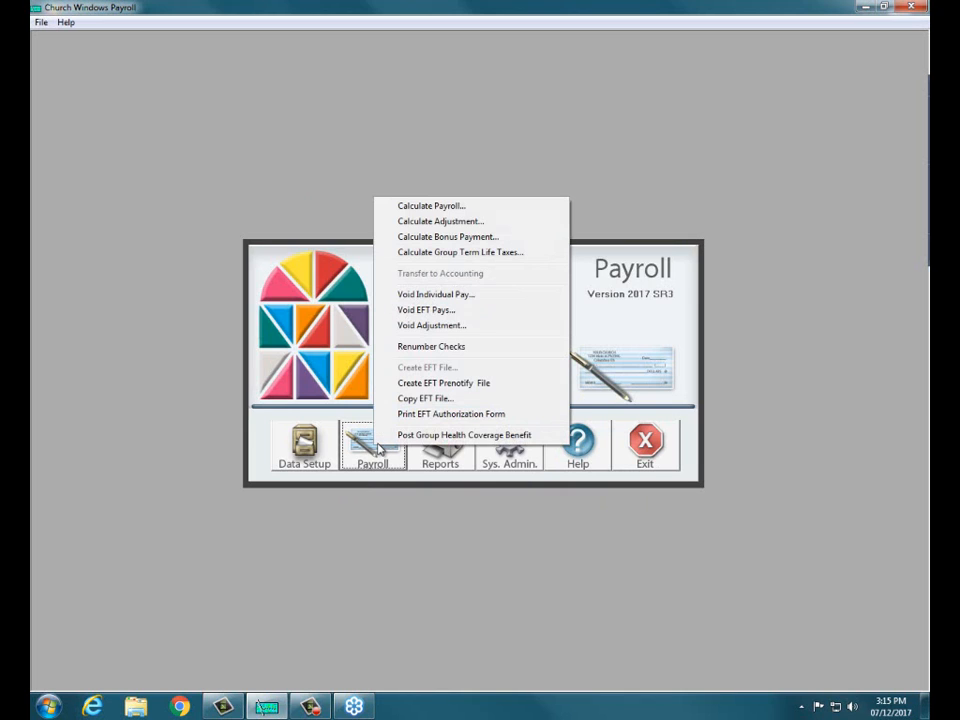
pyautogui.click(406, 399)
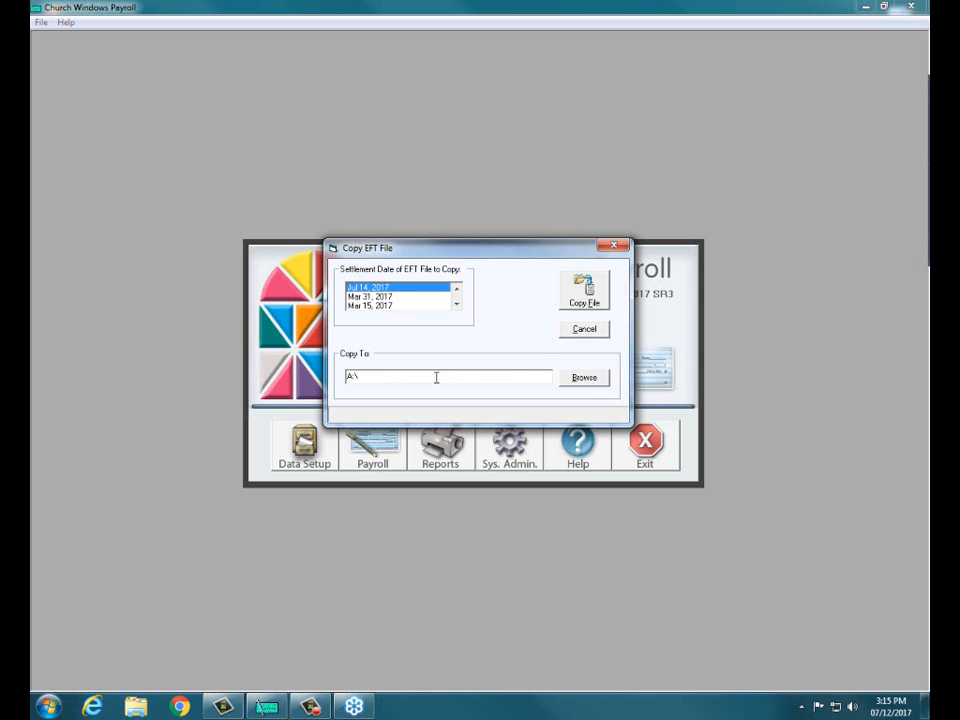
pyautogui.click(598, 380)
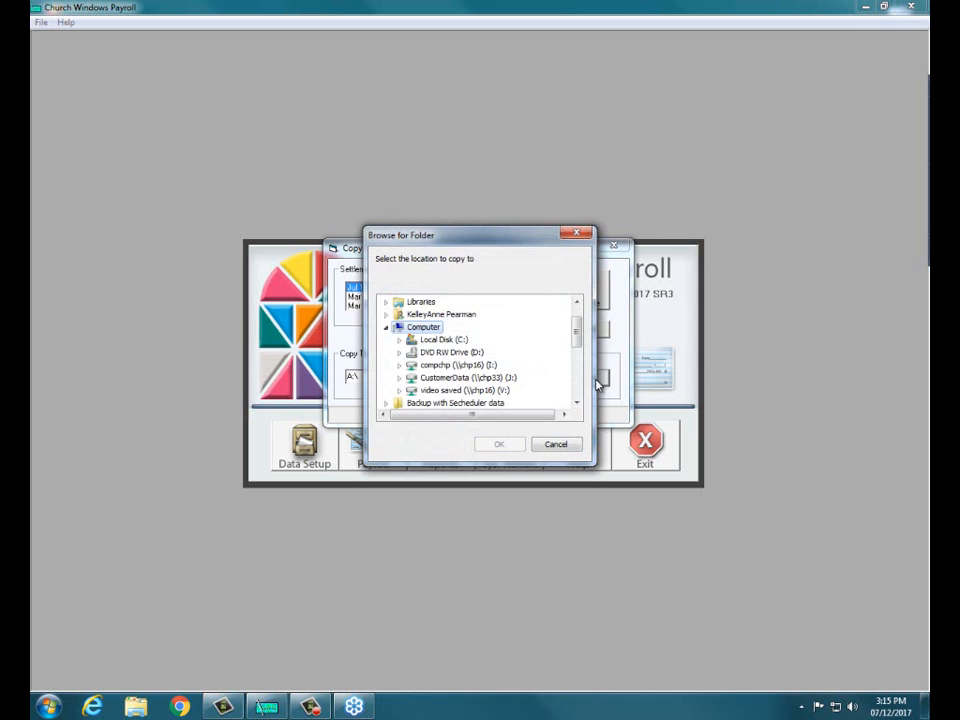
pyautogui.scroll(2, 581, 332)
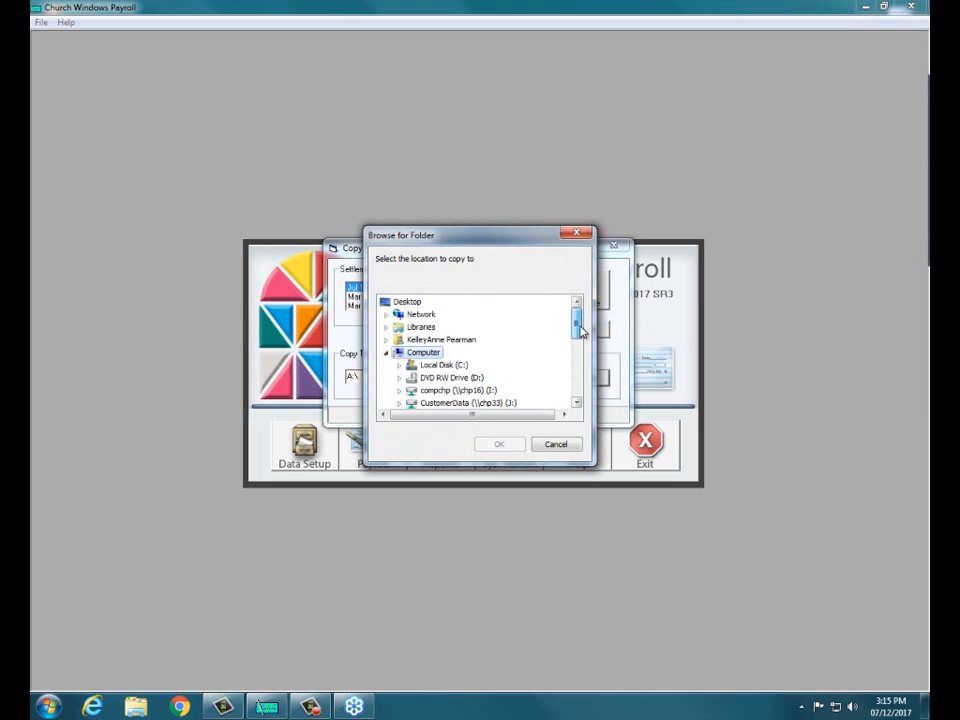
pyautogui.click(407, 302)
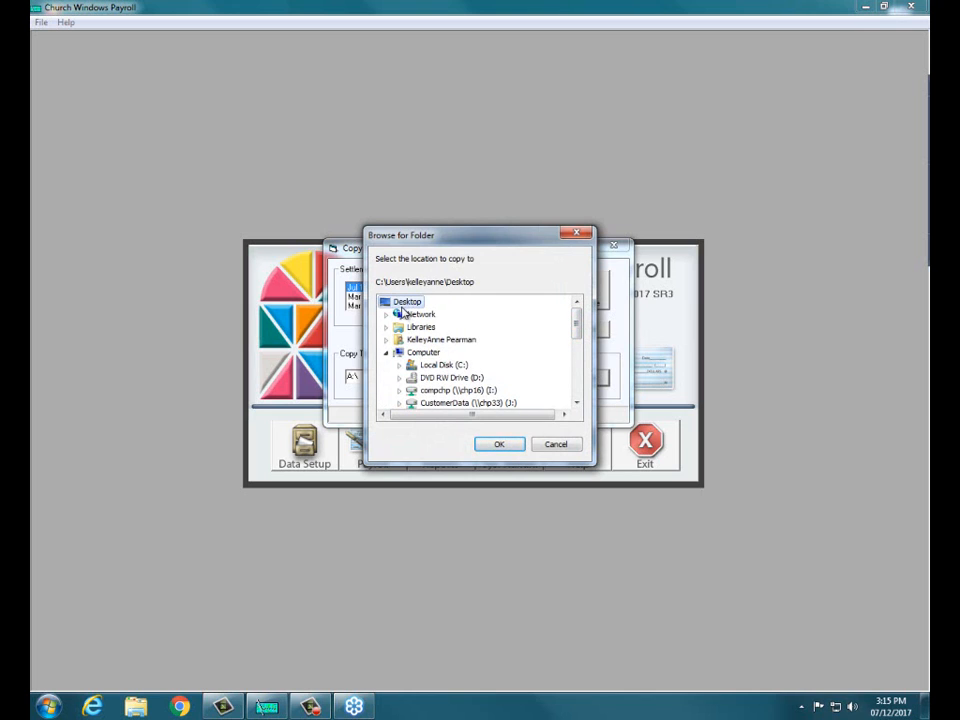
pyautogui.click(493, 445)
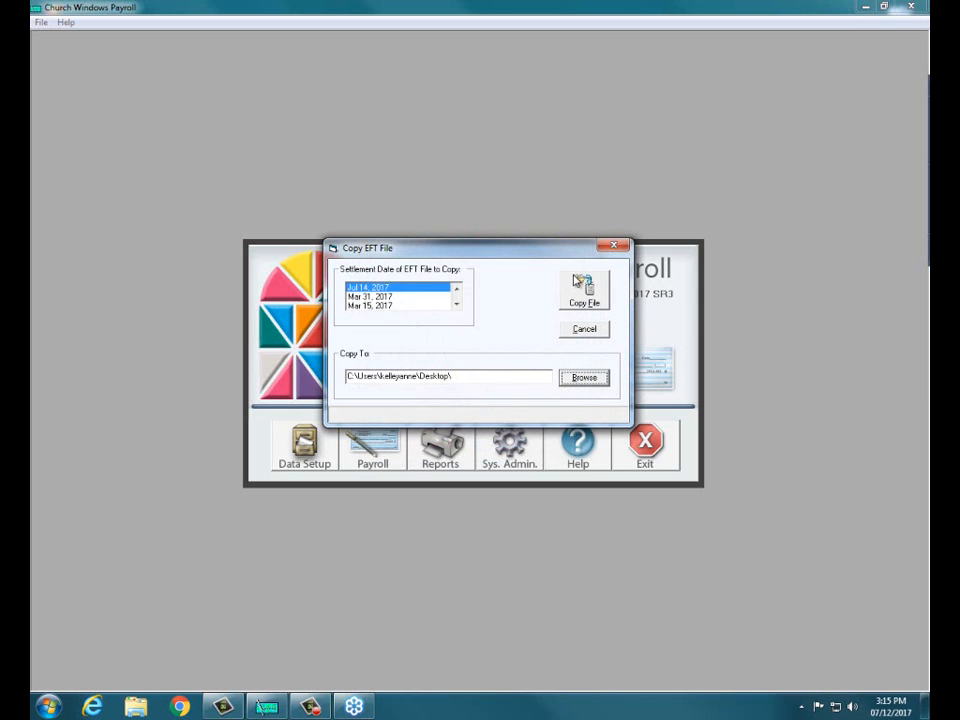
pyautogui.click(580, 296)
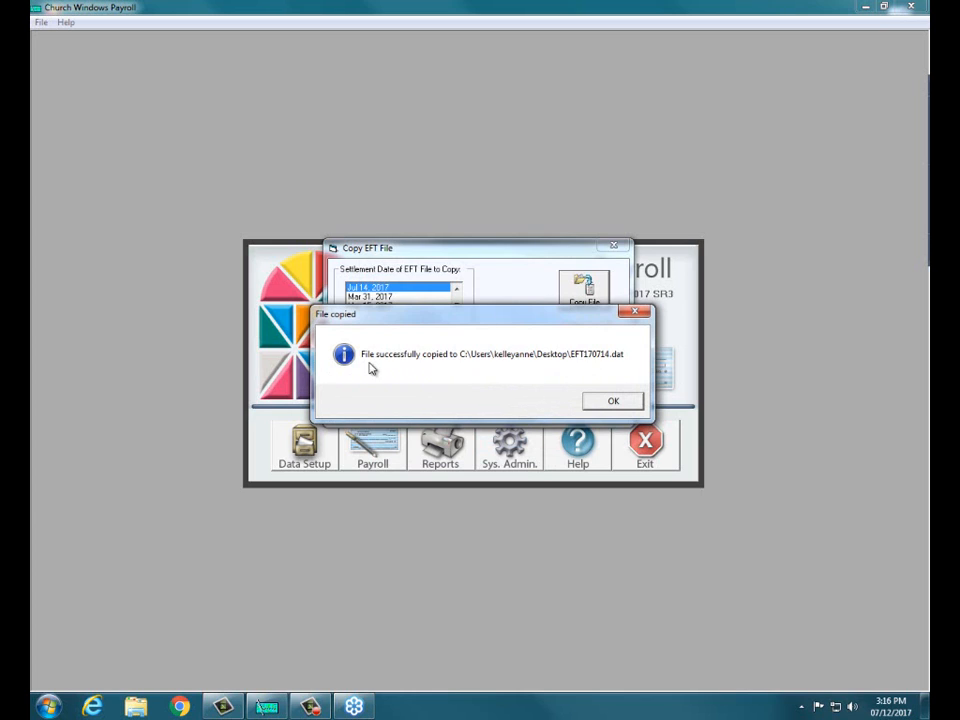
pyautogui.click(613, 401)
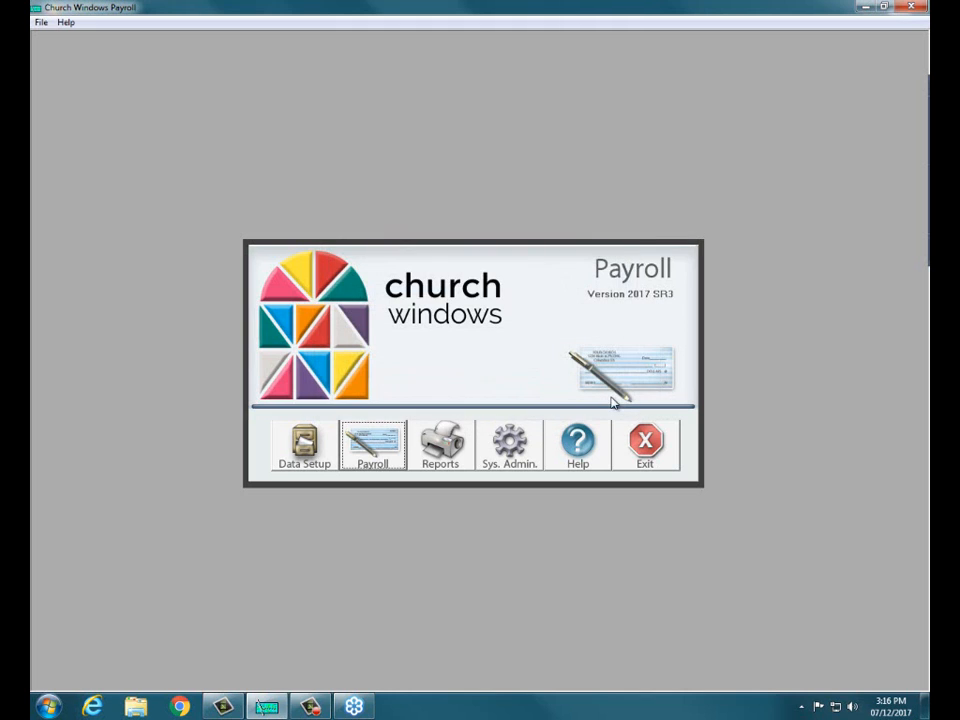
# Step: Move the copied EFT170714.dat file to the open upper middle area of the Windows desktop, and return to Church Windows Payroll
pyautogui.click(866, 7)
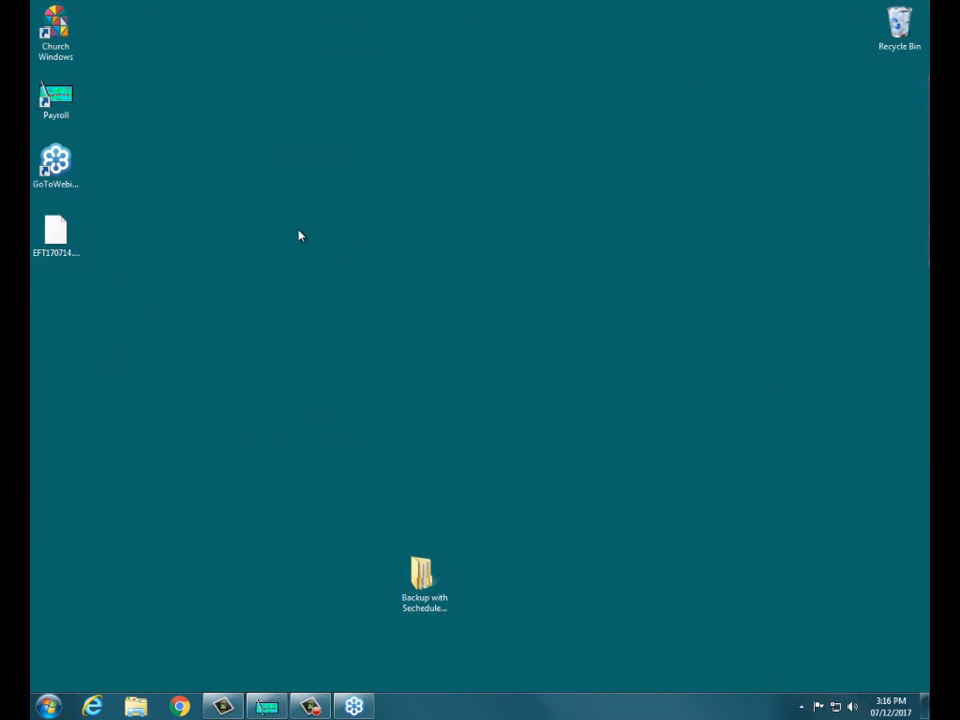
pyautogui.moveTo(55, 235); pyautogui.dragTo(418, 203)
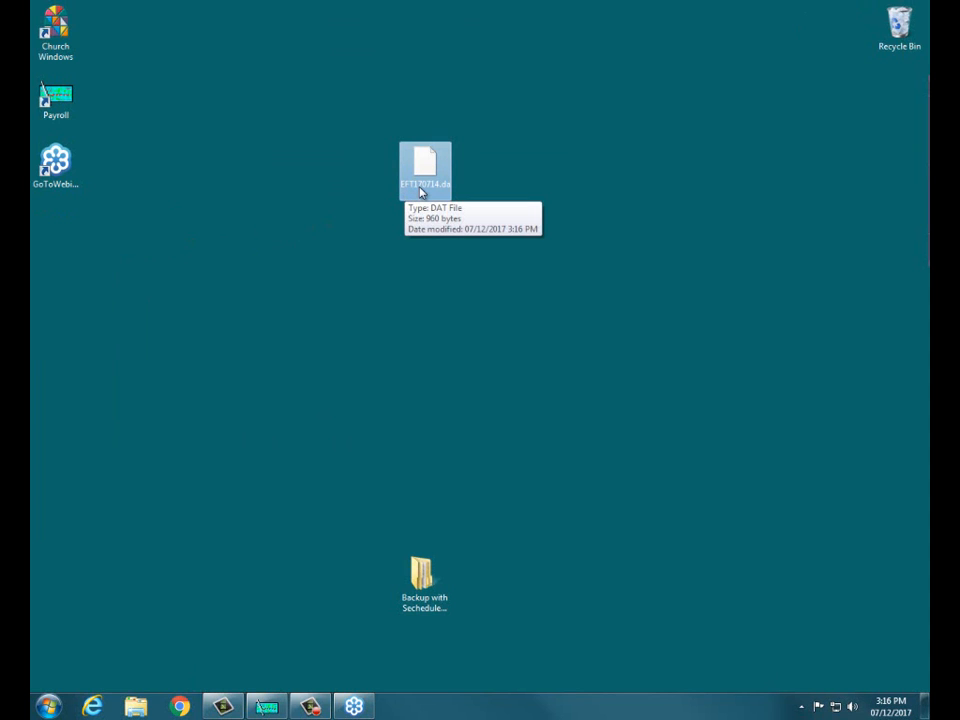
pyautogui.click(425, 166)
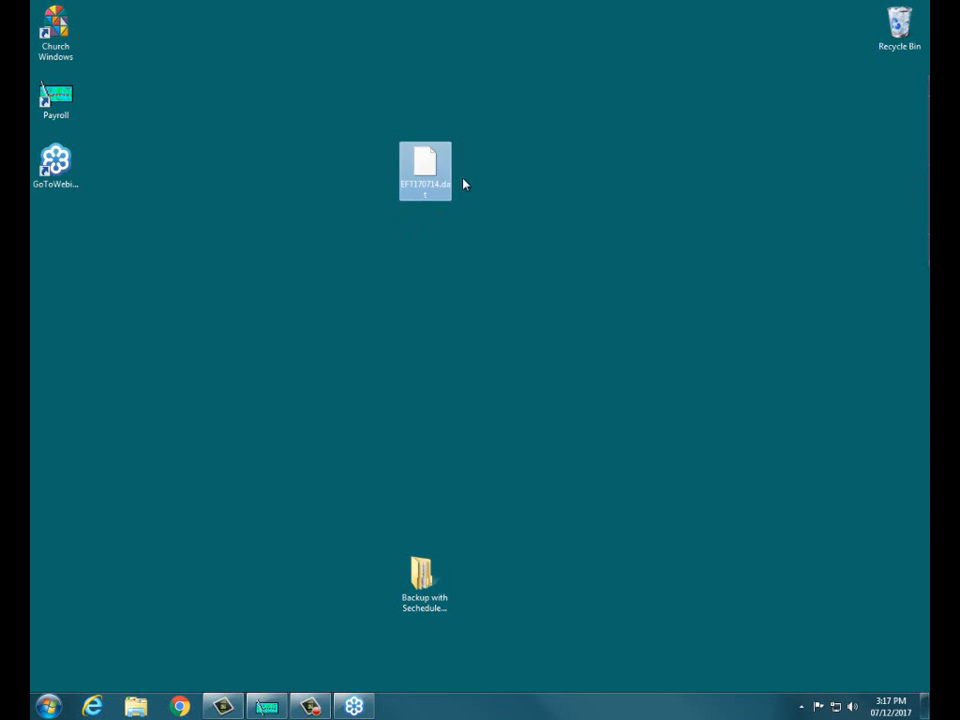
pyautogui.moveTo(435, 174)
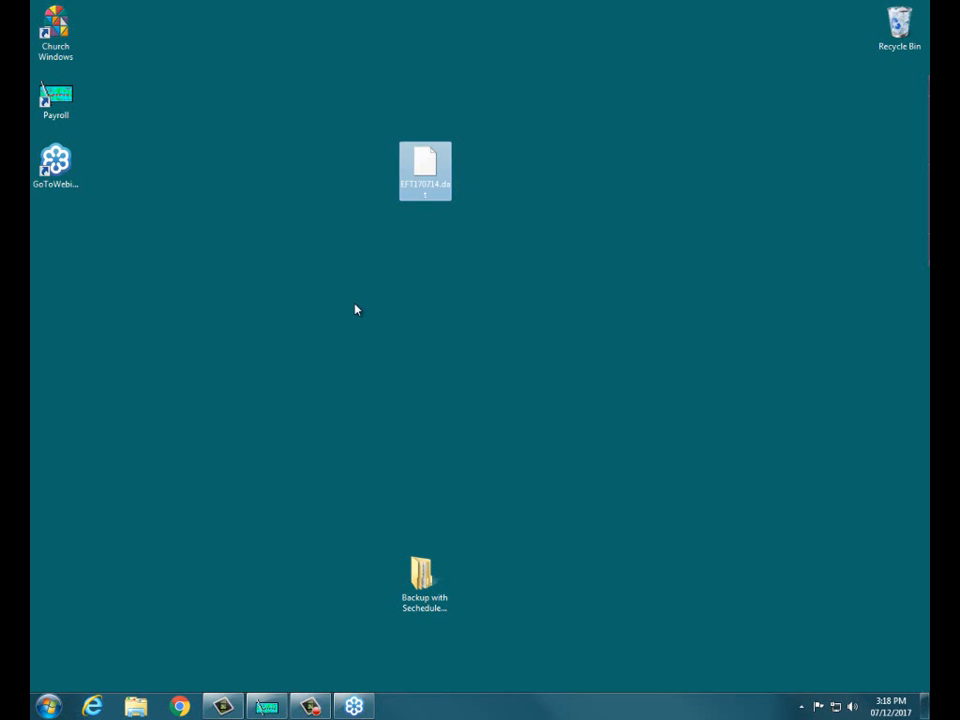
pyautogui.click(262, 707)
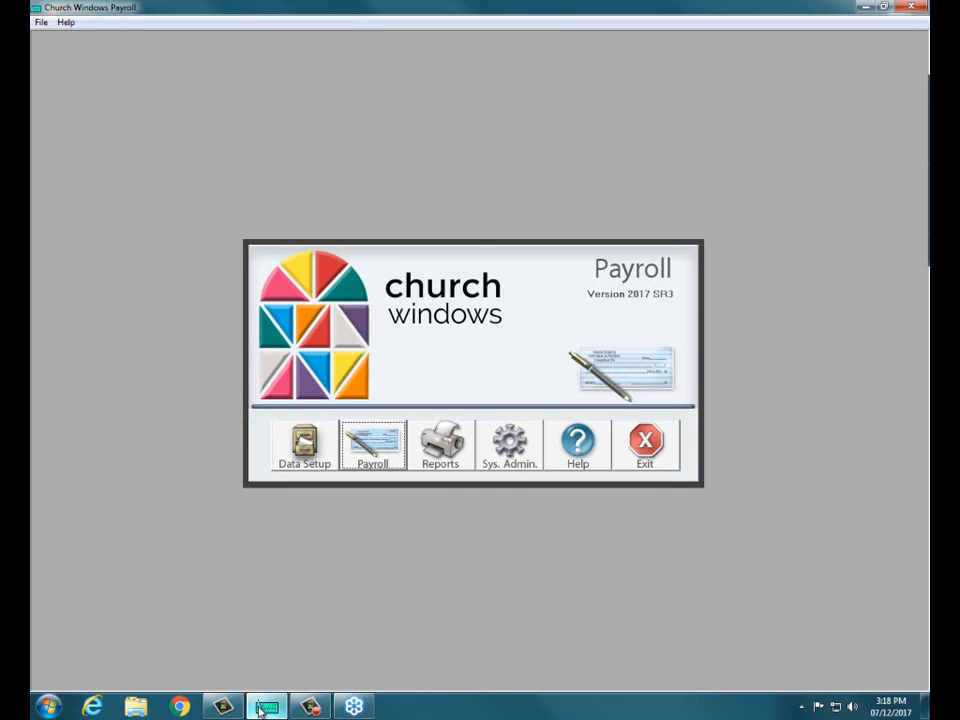